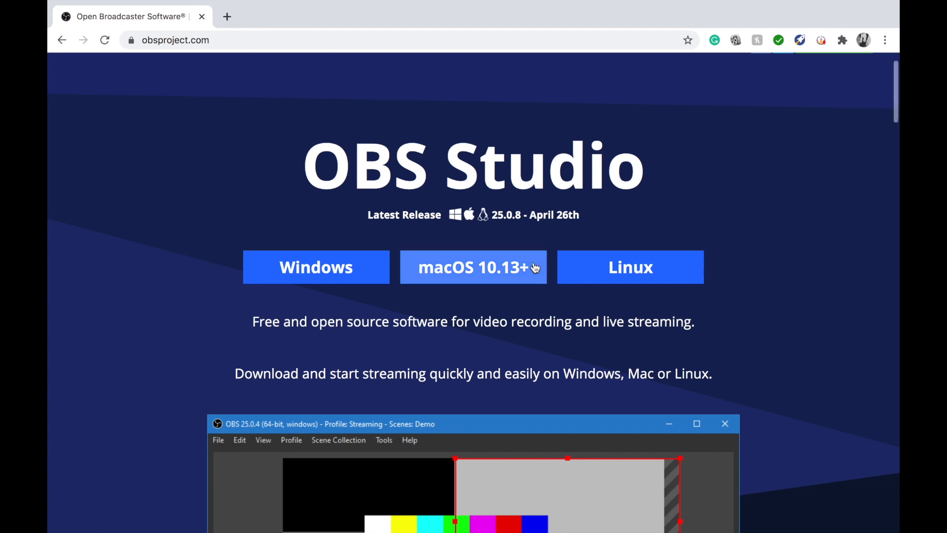
Download the macOS 10.13+ version of OBS Studio from the website and switch to the OBS application
{"action": "left_click", "coordinate": [518, 265]}
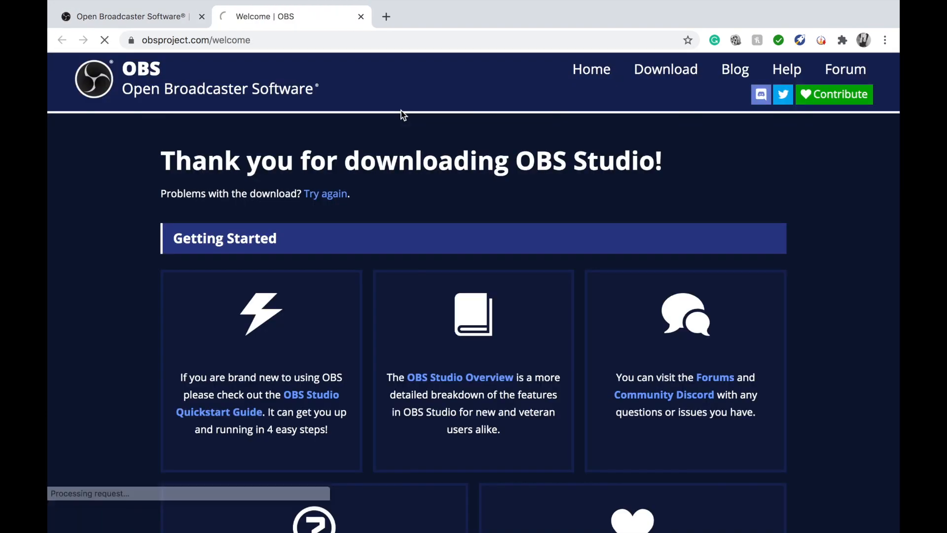
{"action": "left_click", "coordinate": [294, 518]}
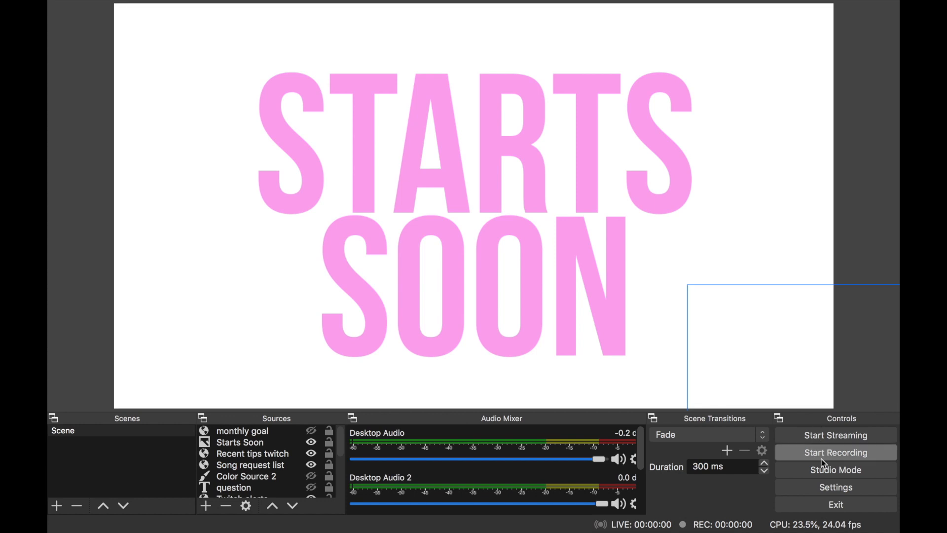
Turn on Studio Mode and try a transition with the Starts Soon source hidden in the preview
{"action": "left_click", "coordinate": [825, 474]}
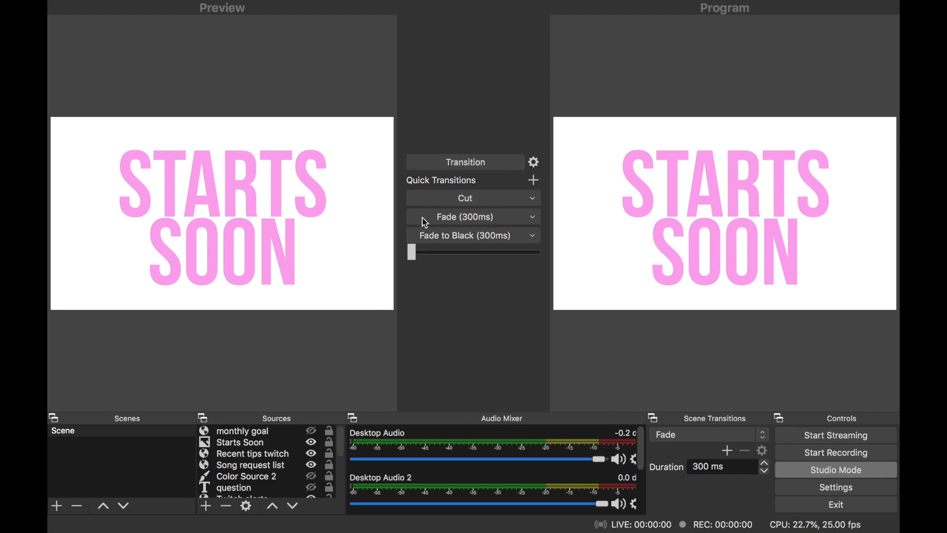
{"action": "left_click", "coordinate": [312, 444]}
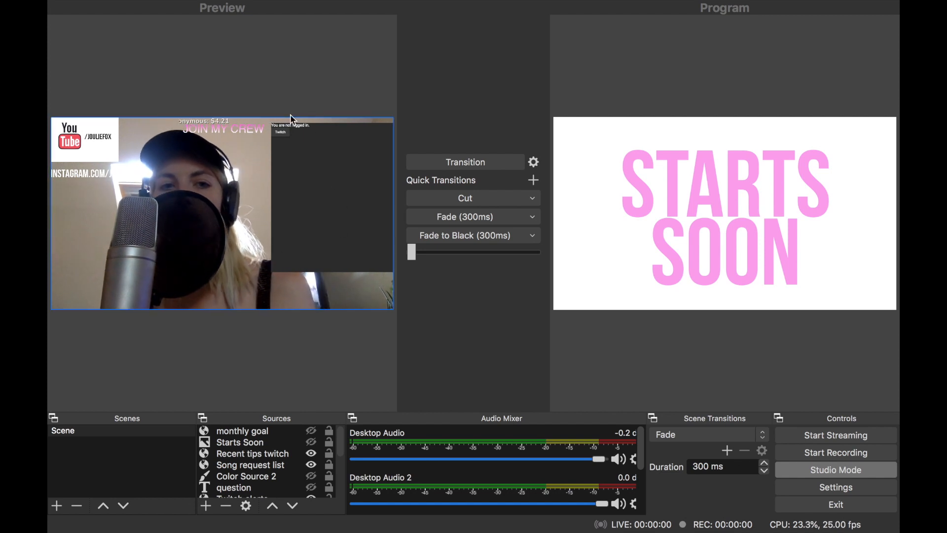
{"action": "left_click", "coordinate": [332, 324]}
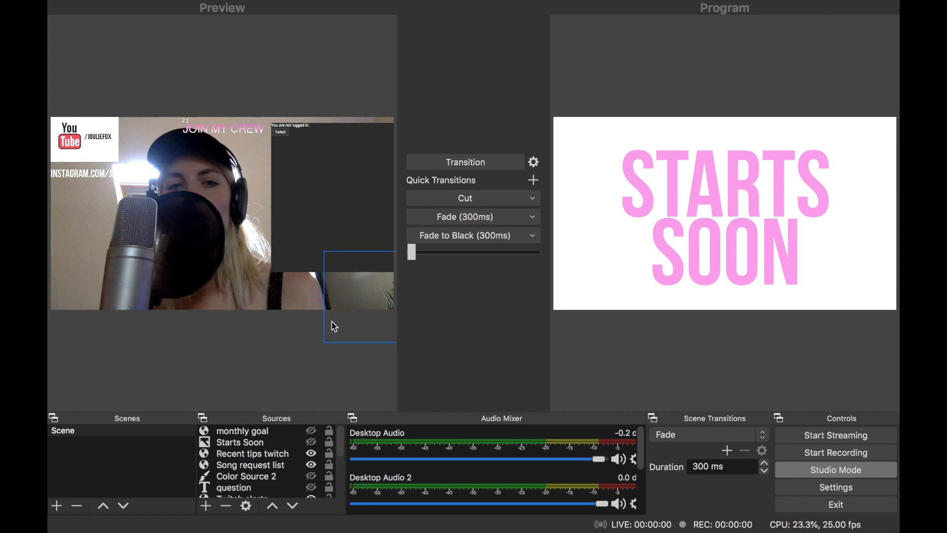
{"action": "left_click", "coordinate": [346, 286]}
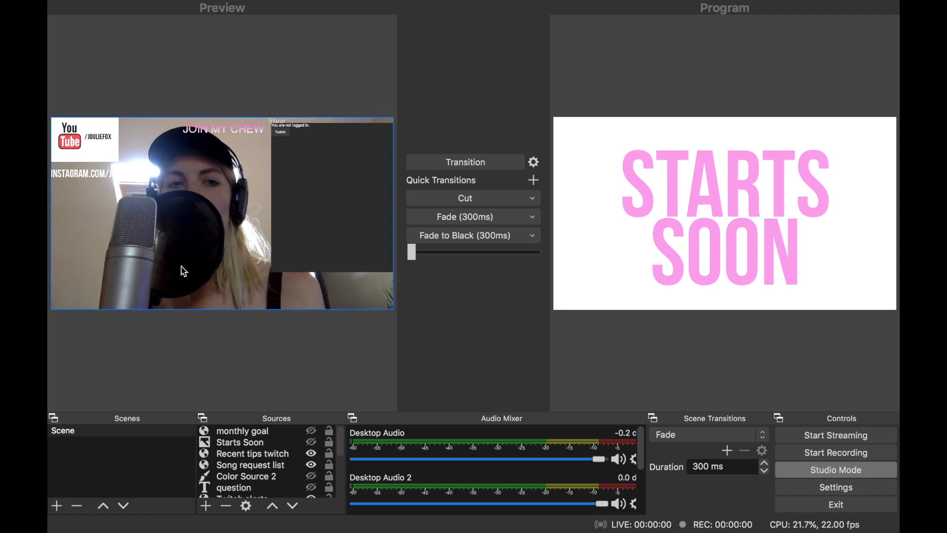
{"action": "left_click", "coordinate": [452, 164]}
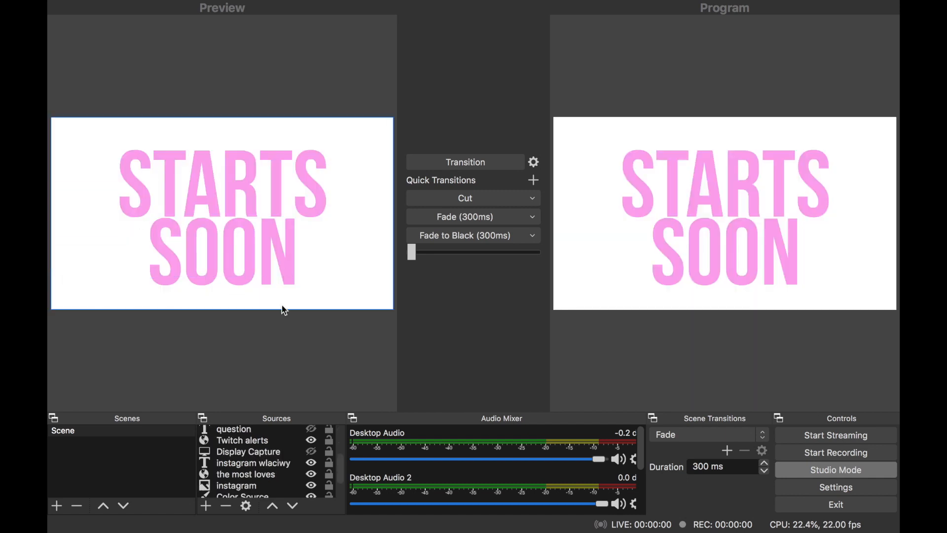
Look through the scene's sources and the desktop and microphone channels of the audio mixer
{"action": "scroll", "coordinate": [253, 461], "scroll_direction": "down", "scroll_amount": 3}
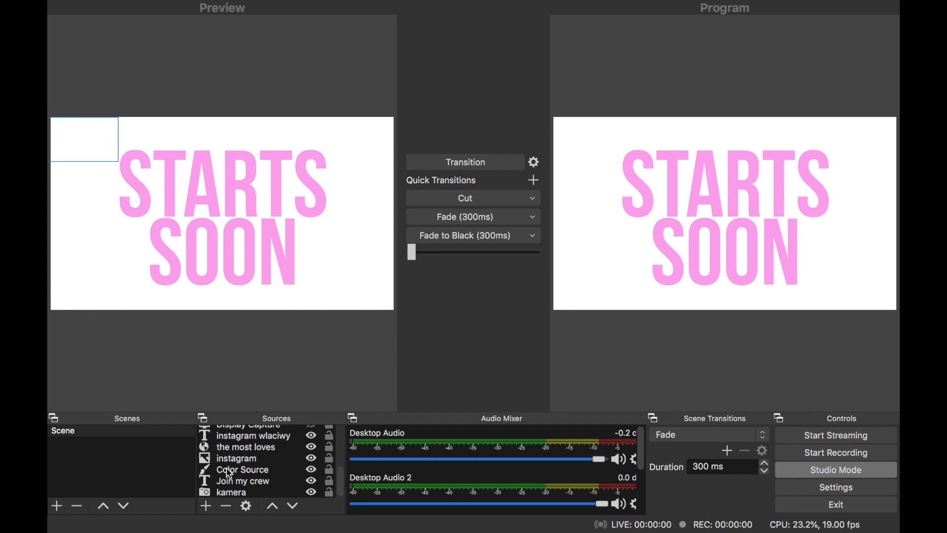
{"action": "scroll", "coordinate": [258, 478], "scroll_direction": "up", "scroll_amount": 5}
{"action": "scroll", "coordinate": [257, 478], "scroll_direction": "down", "scroll_amount": 5}
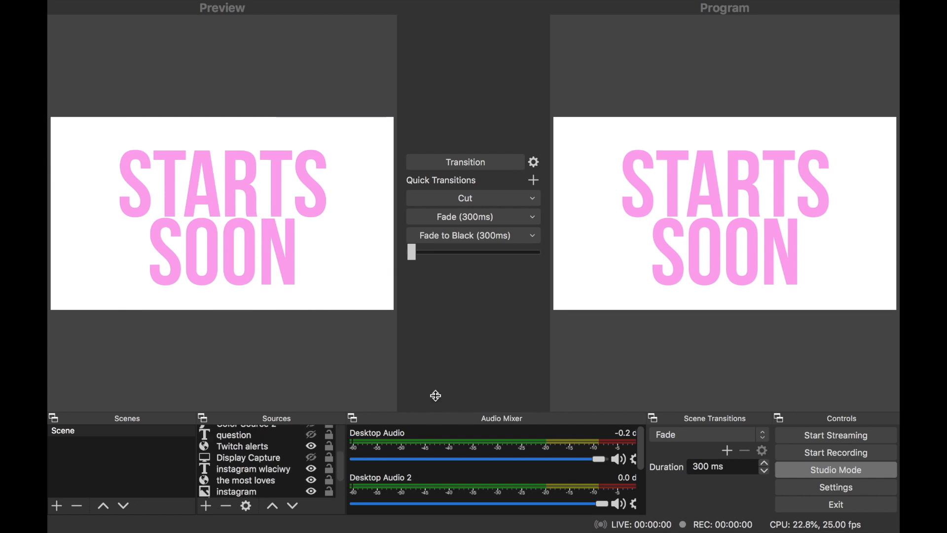
{"action": "scroll", "coordinate": [494, 478], "scroll_direction": "down", "scroll_amount": 1}
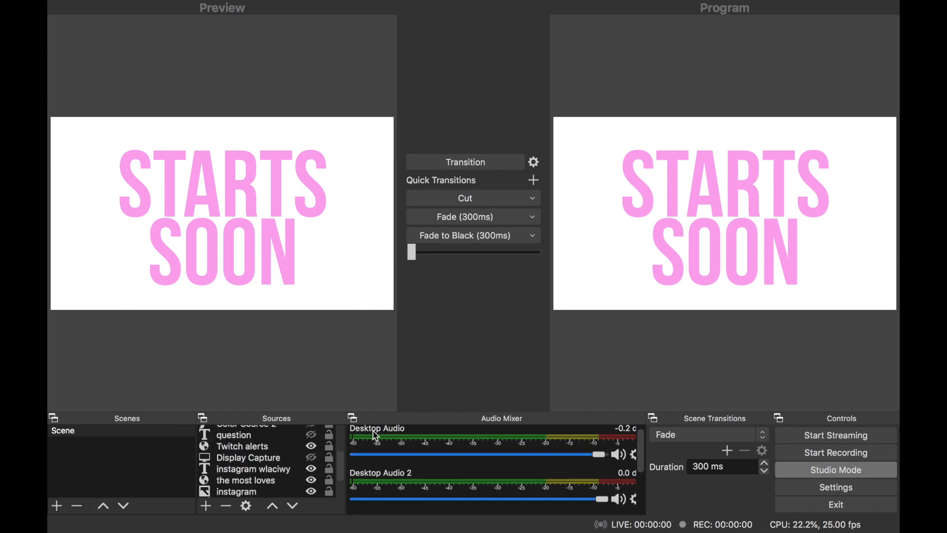
{"action": "scroll", "coordinate": [501, 452], "scroll_direction": "down", "scroll_amount": 3}
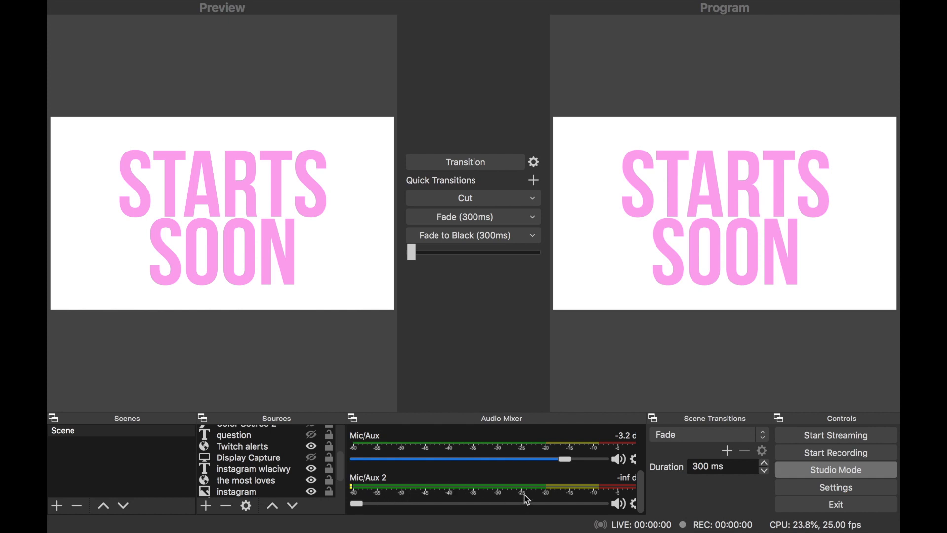
Set the Mic/Auxiliary Audio device to Scarlett 2i2 USB in the audio preferences
{"action": "left_click", "coordinate": [100, 8]}
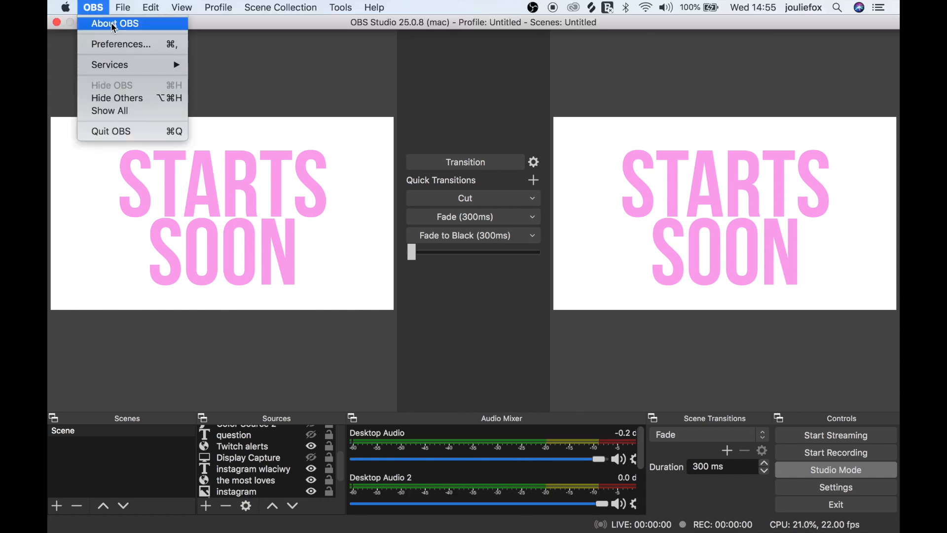
{"action": "left_click", "coordinate": [121, 44]}
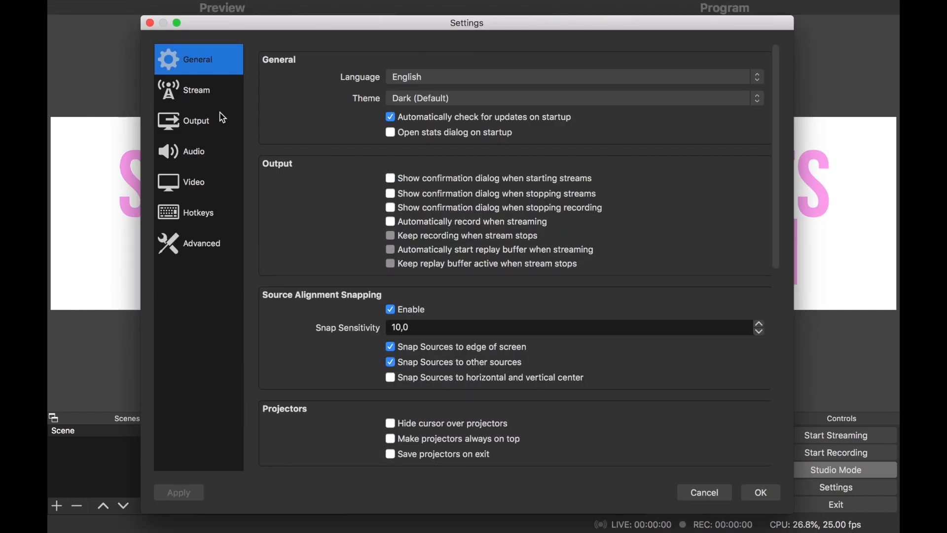
{"action": "left_click", "coordinate": [200, 156]}
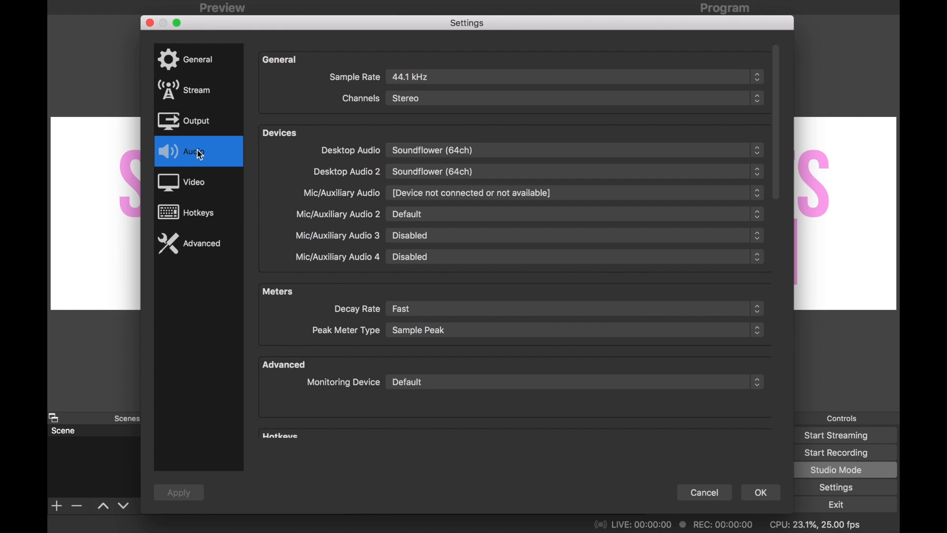
{"action": "left_click", "coordinate": [407, 195]}
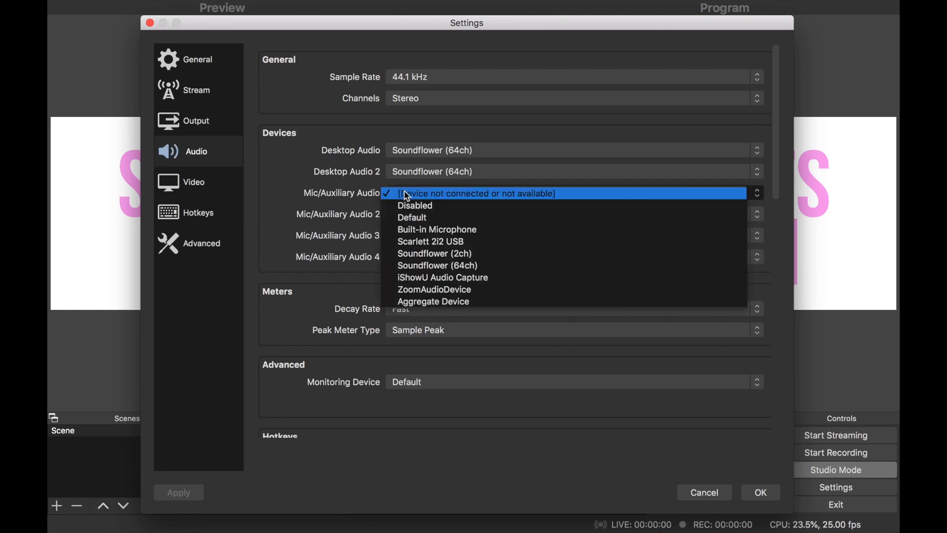
{"action": "left_click", "coordinate": [466, 244]}
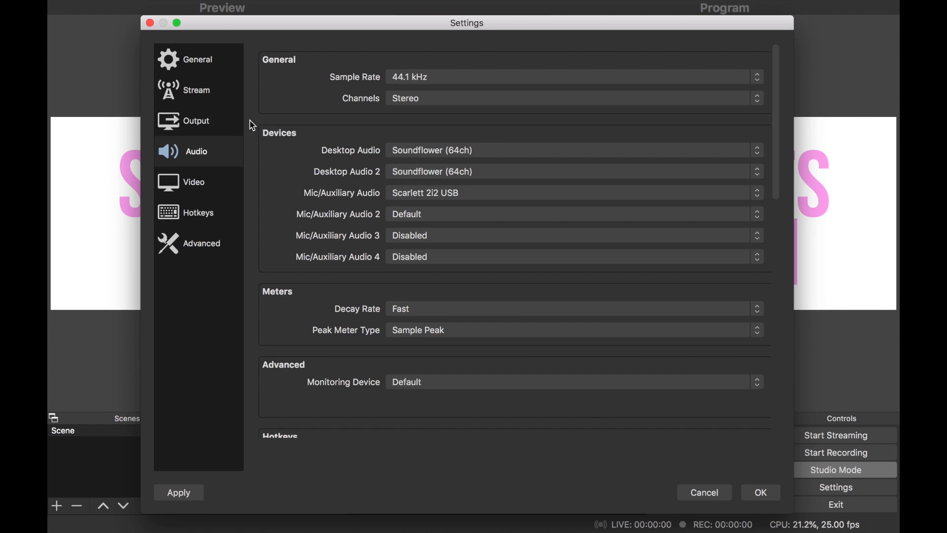
Set the streaming service to Custom in the stream settings
{"action": "left_click", "coordinate": [202, 97]}
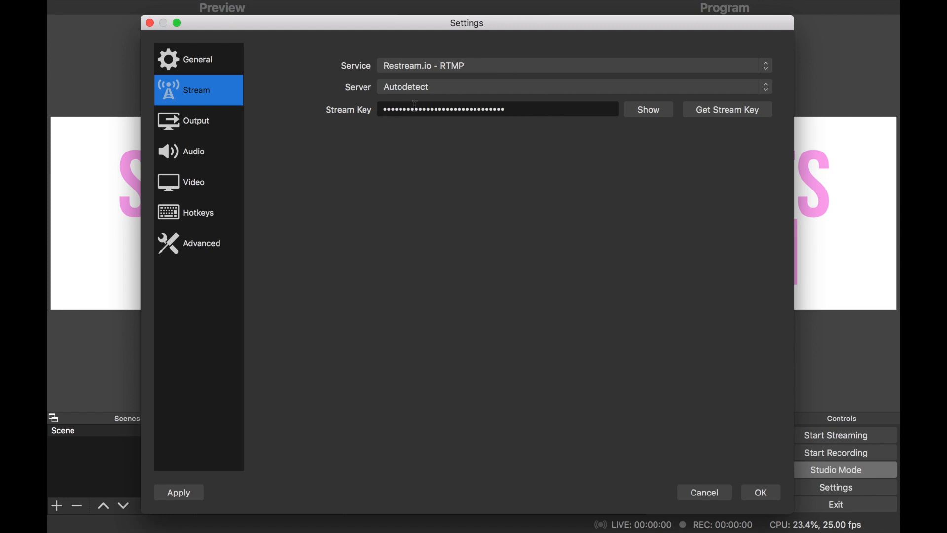
{"action": "left_click", "coordinate": [443, 66]}
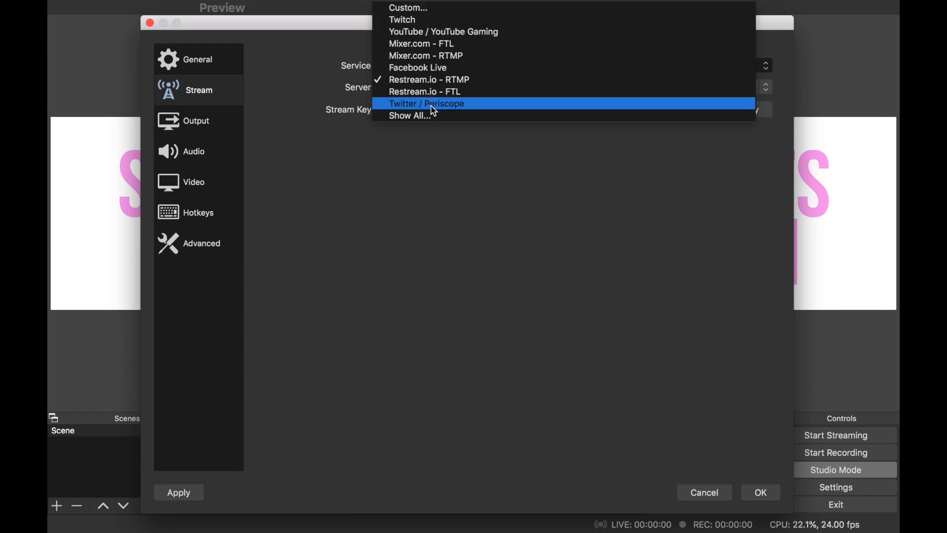
{"action": "left_click", "coordinate": [415, 12]}
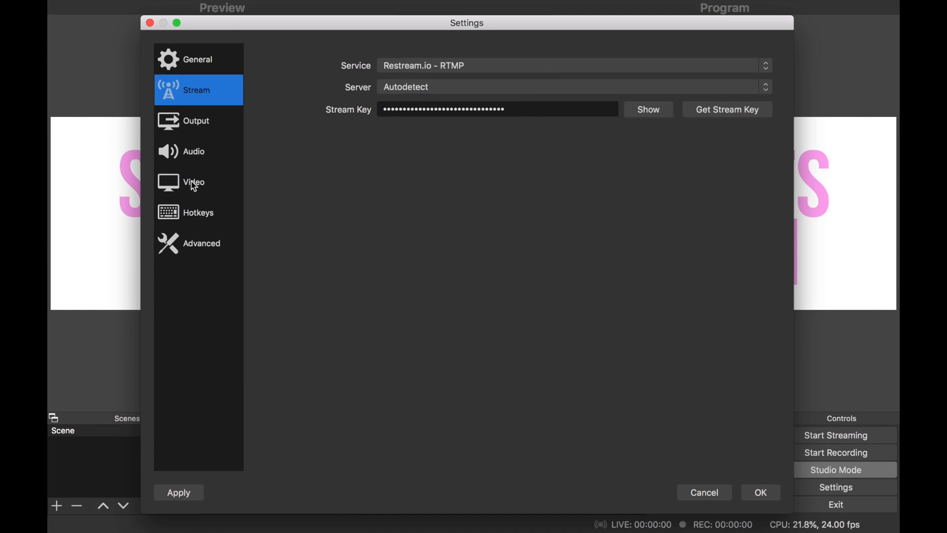
Review the video resolution and frame rate and the streaming output mode, CPU usage preset and encoder options, and save the settings
{"action": "left_click", "coordinate": [192, 183]}
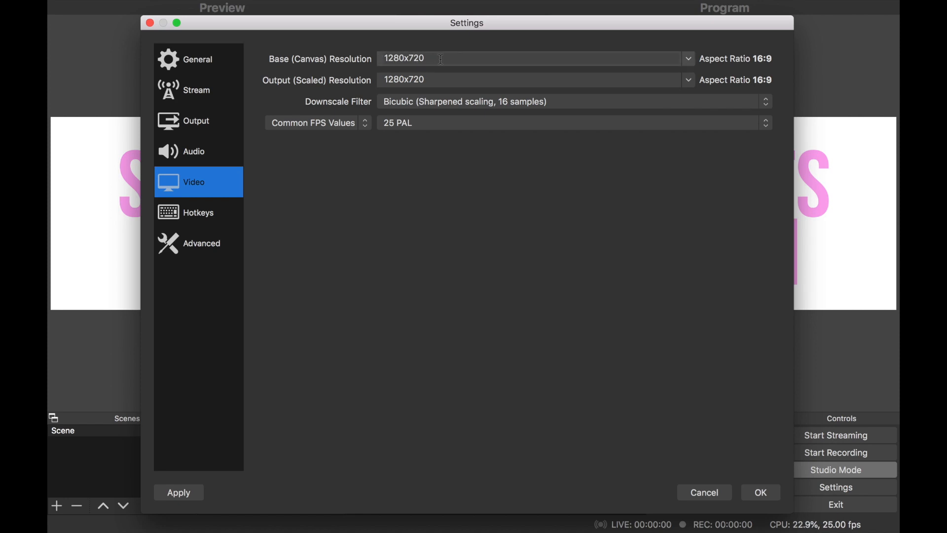
{"action": "left_click", "coordinate": [408, 130]}
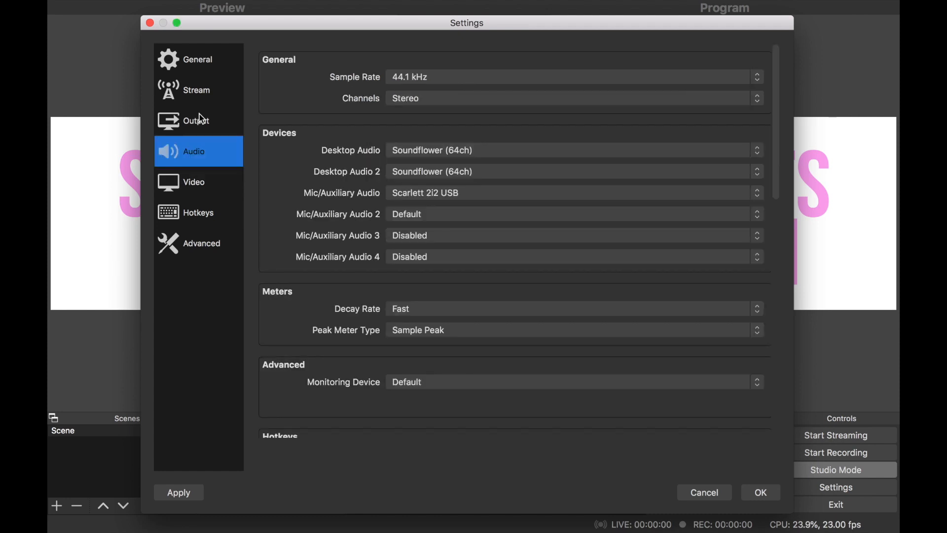
{"action": "left_click", "coordinate": [202, 119]}
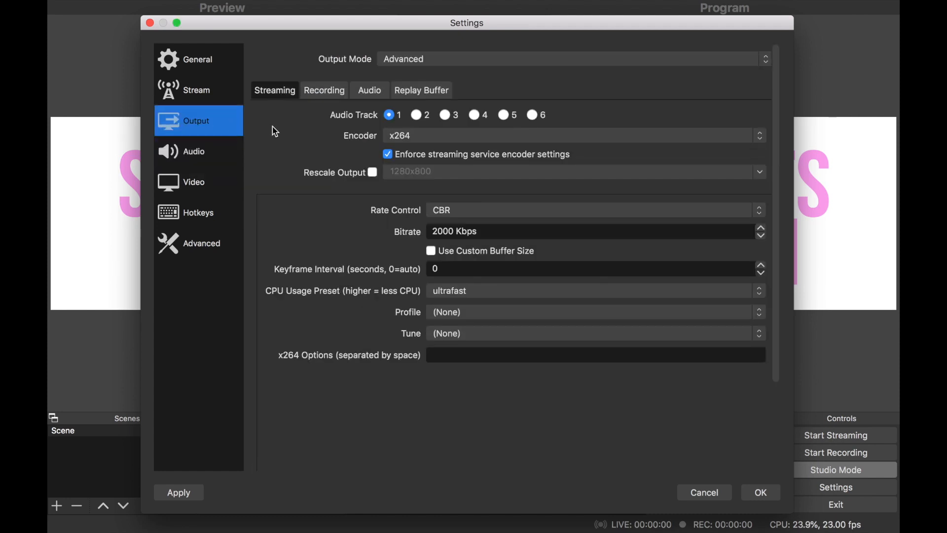
{"action": "left_click", "coordinate": [427, 57]}
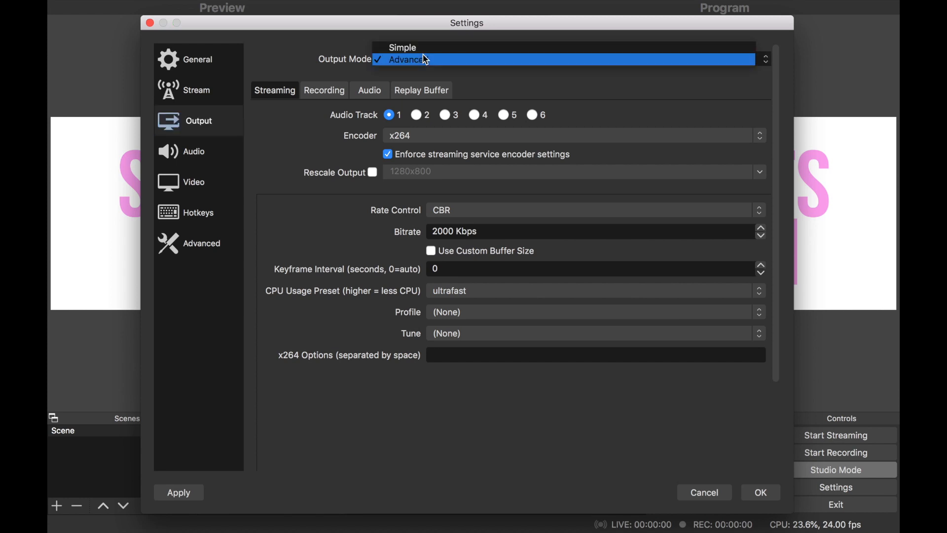
{"action": "left_click", "coordinate": [290, 62]}
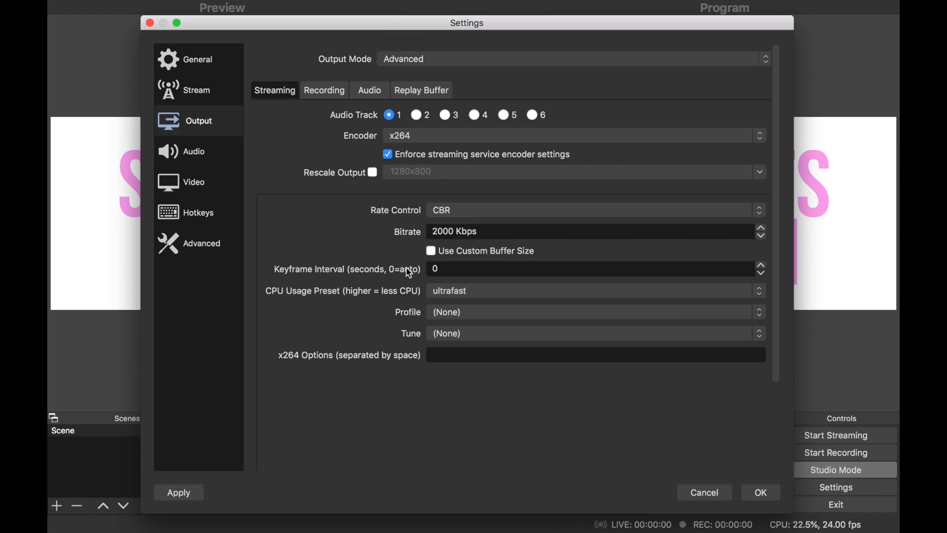
{"action": "left_click", "coordinate": [489, 295]}
{"action": "left_click", "coordinate": [468, 293]}
{"action": "left_click", "coordinate": [440, 139]}
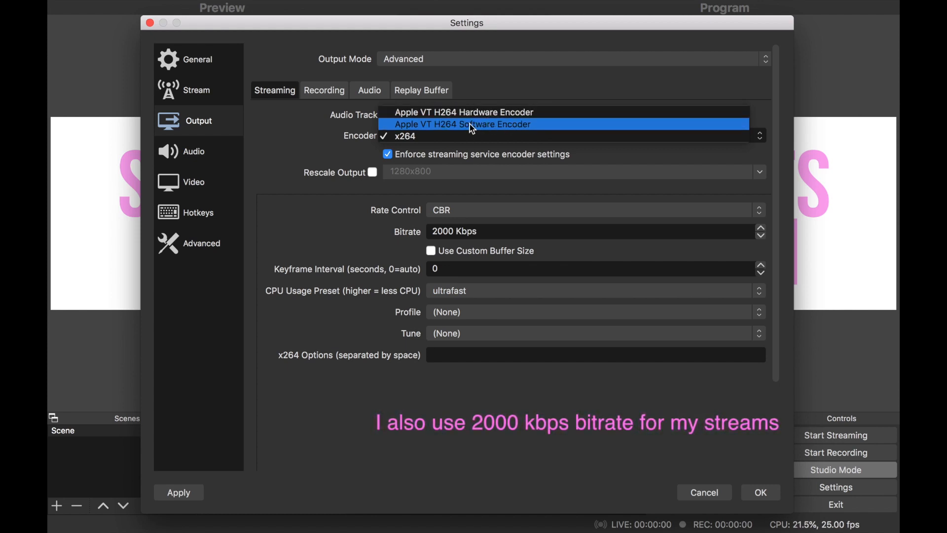
{"action": "left_click", "coordinate": [483, 88]}
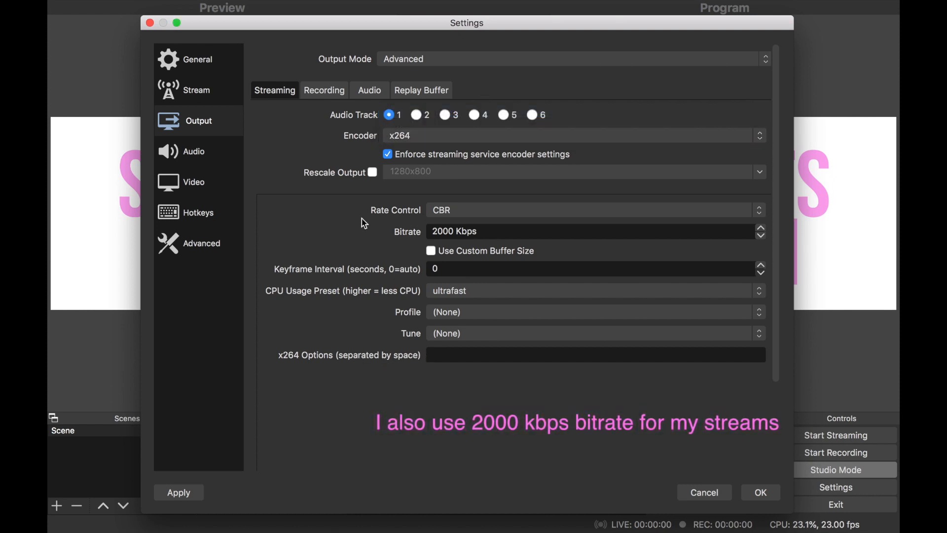
{"action": "left_click", "coordinate": [772, 496]}
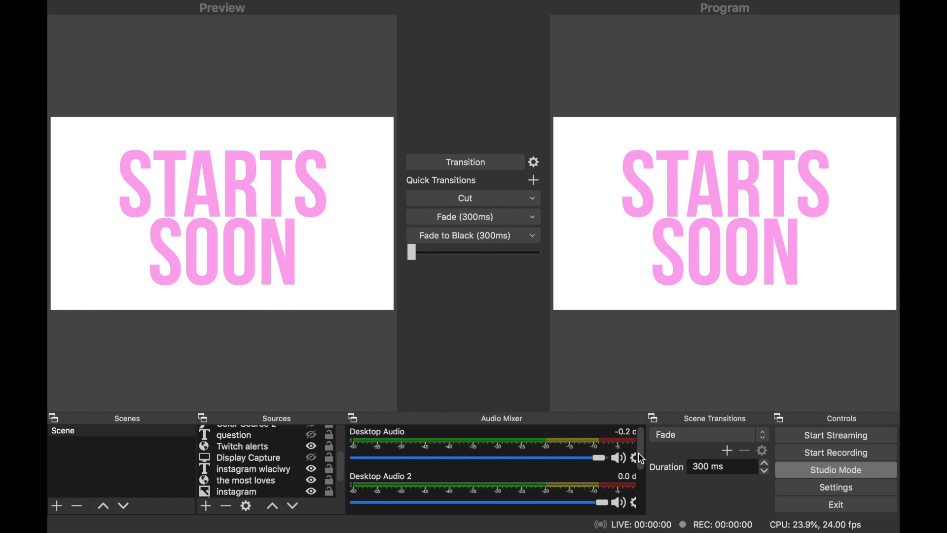
Open the audio filters of the Mic/Aux channel in the audio mixer
{"action": "left_click_drag", "start_coordinate": [641, 458], "coordinate": [636, 501]}
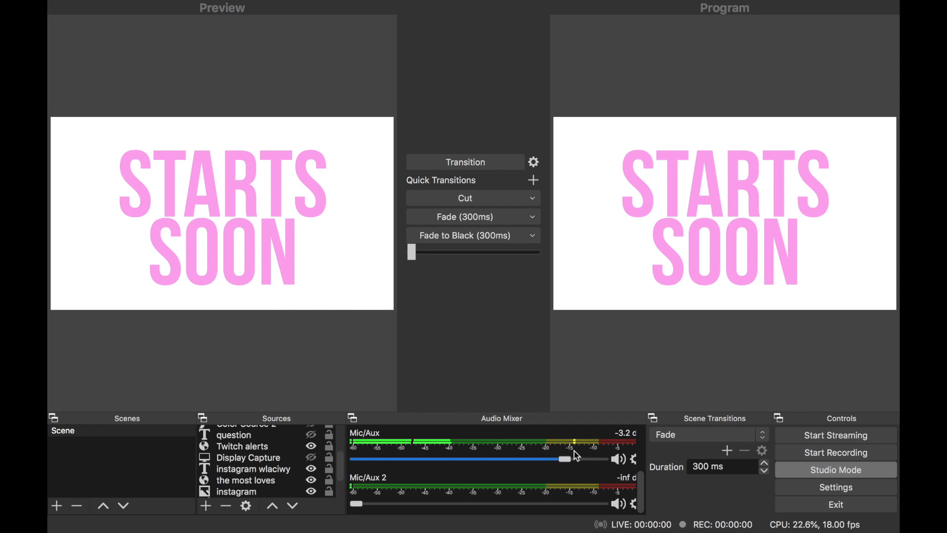
{"action": "left_click", "coordinate": [634, 460]}
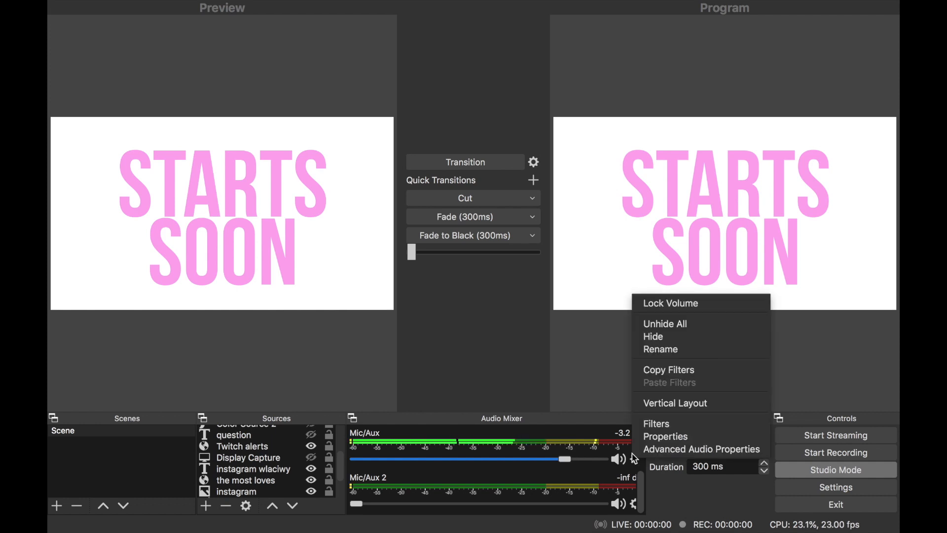
{"action": "left_click", "coordinate": [652, 431]}
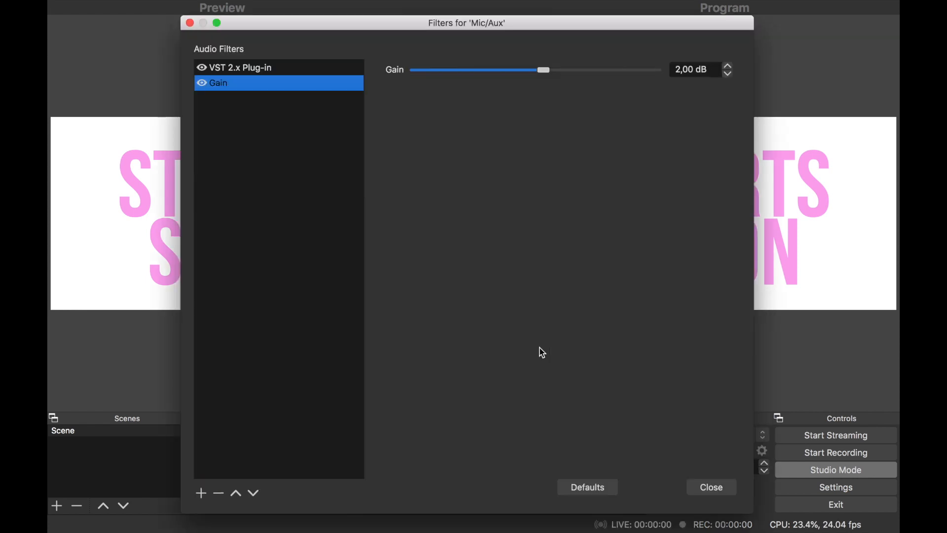
Browse the available plug-ins for the microphone's VST 2.x Plug-in filter and select TAL-Reverb-2
{"action": "left_click", "coordinate": [263, 74]}
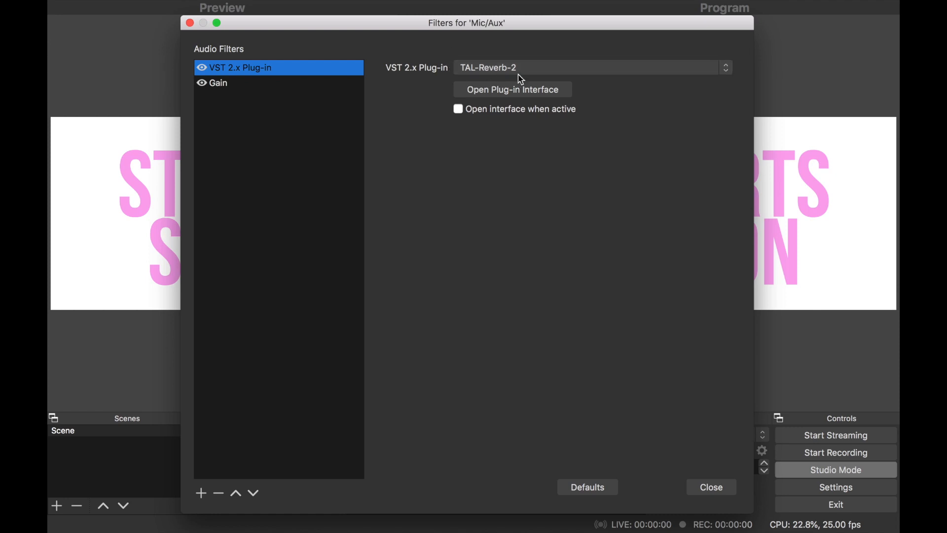
{"action": "left_click", "coordinate": [499, 68]}
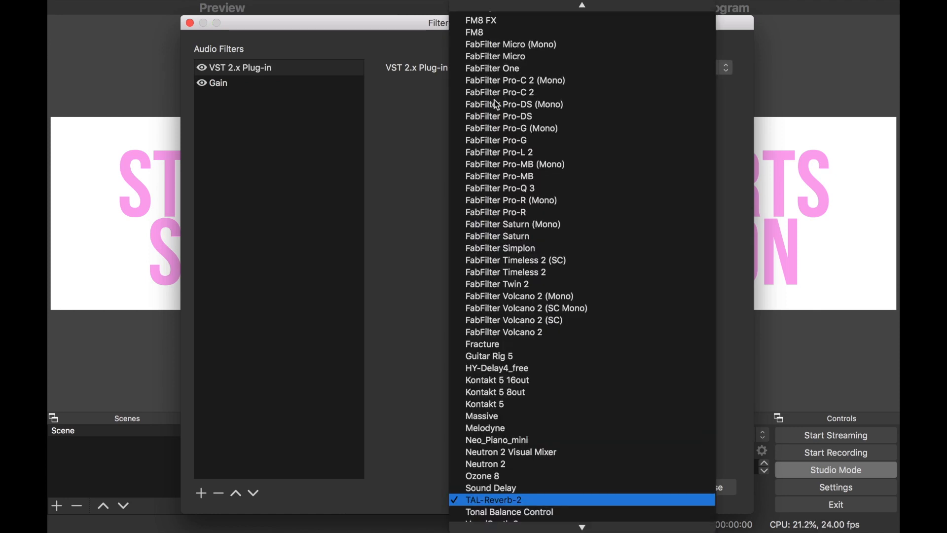
{"action": "scroll", "coordinate": [500, 202], "scroll_direction": "up", "scroll_amount": 5}
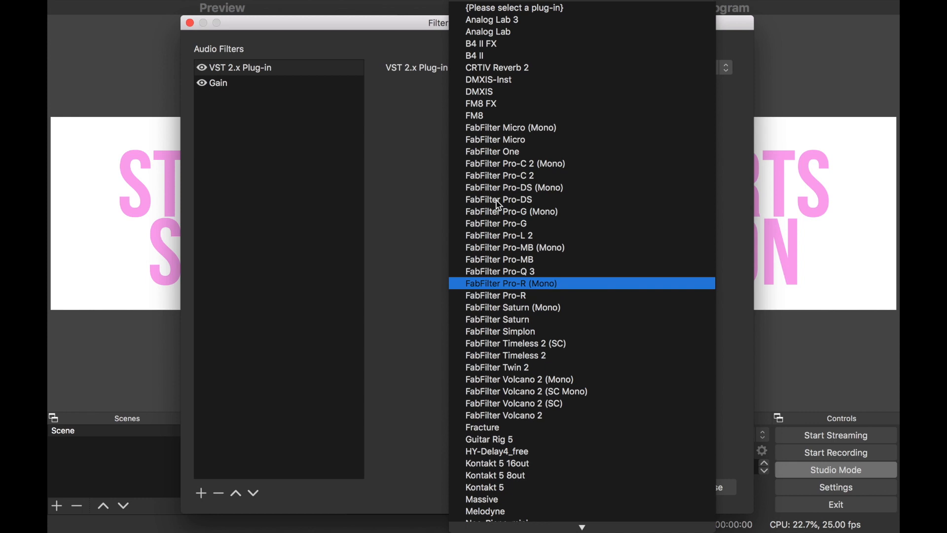
{"action": "scroll", "coordinate": [499, 203], "scroll_direction": "down", "scroll_amount": 4}
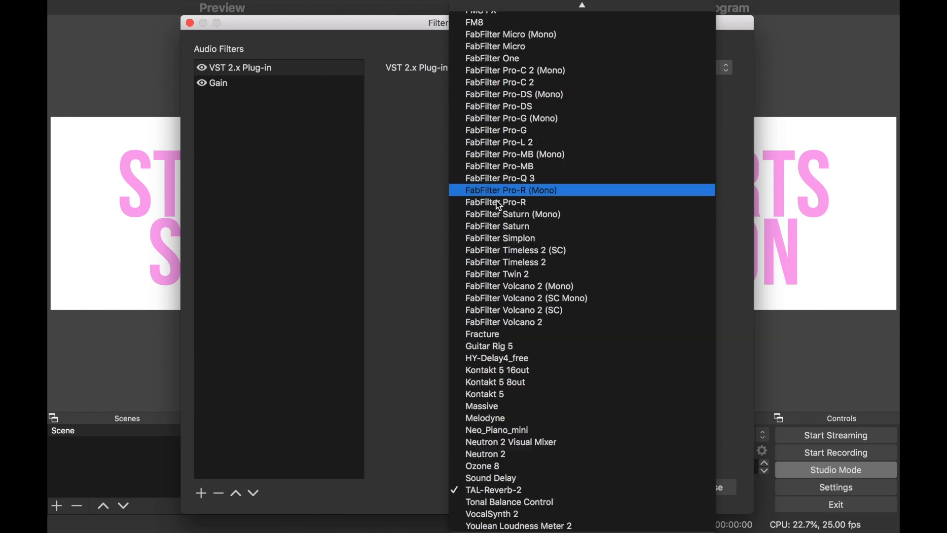
{"action": "left_click", "coordinate": [496, 491]}
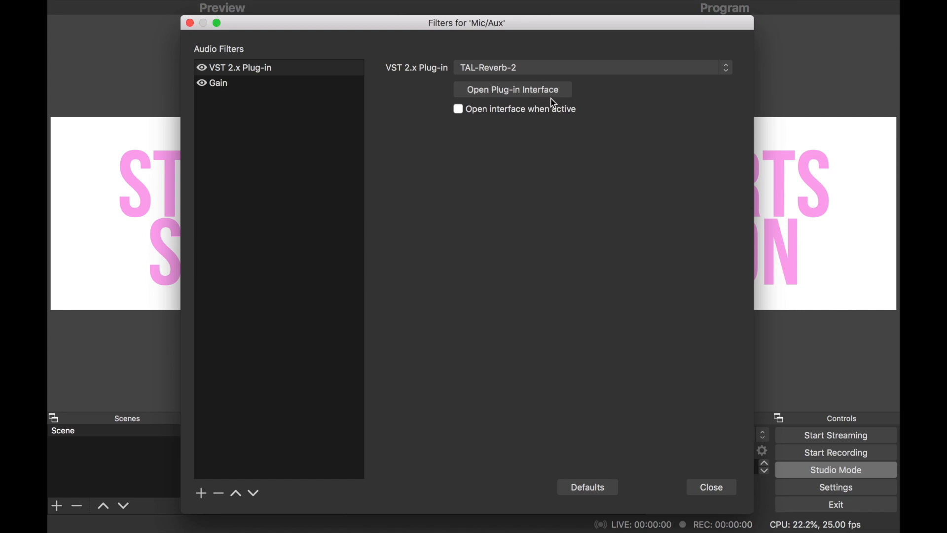
Open the TAL-Reverb-2 plug-in interface of the microphone's VST filter and look over its reverb controls
{"action": "left_click", "coordinate": [487, 90]}
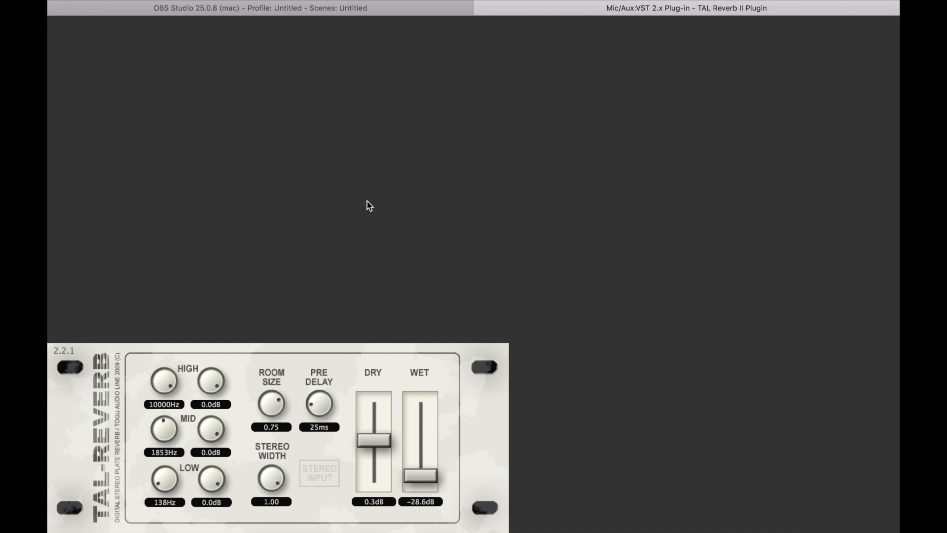
{"action": "mouse_move", "coordinate": [645, 1]}
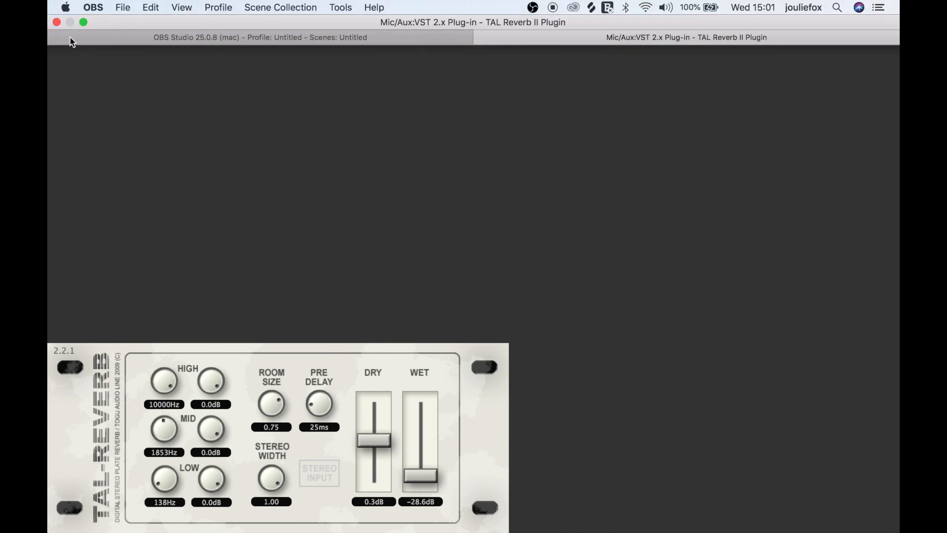
{"action": "mouse_move", "coordinate": [510, 2]}
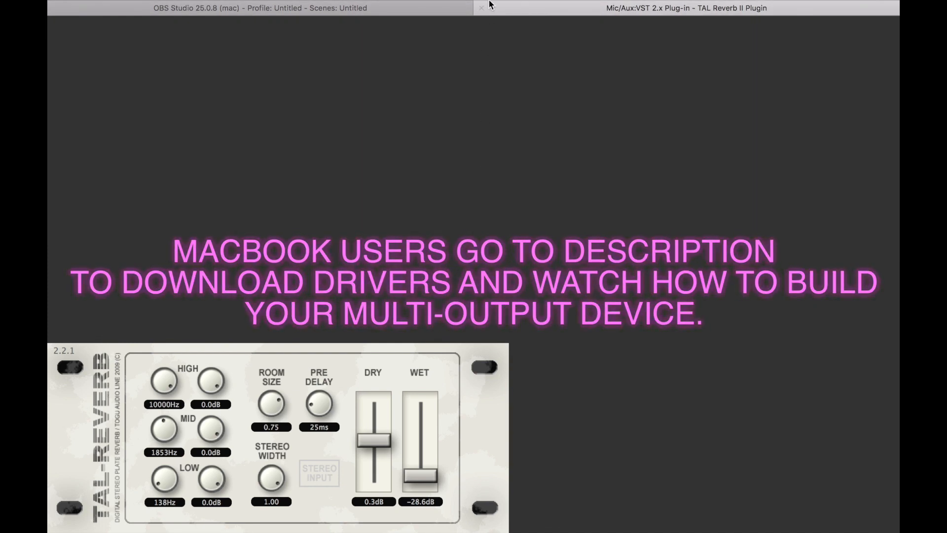
{"action": "mouse_move", "coordinate": [481, 1]}
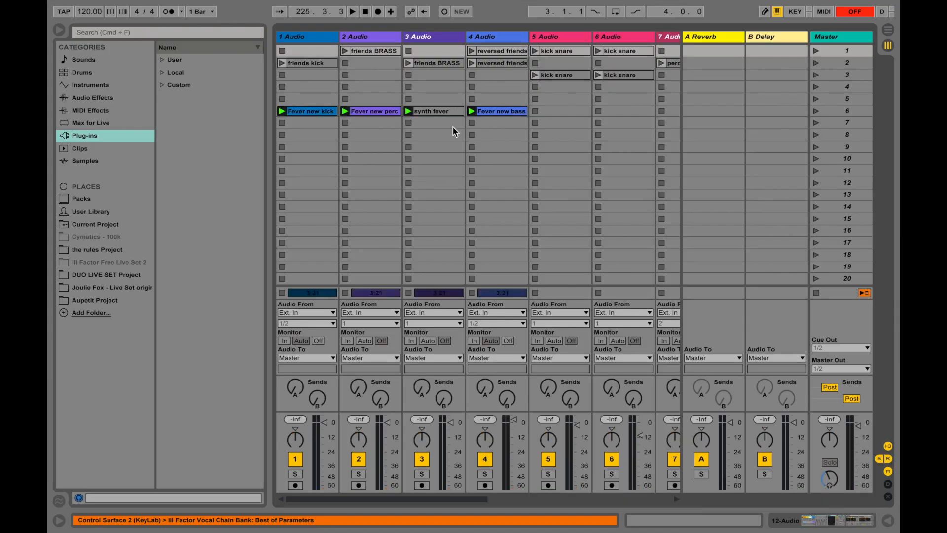
Switch to Ableton Live and set the audio output device to Multi-Output Device (0 In, 2 Out), keeping No Device as the input
{"action": "left_click", "coordinate": [527, 168]}
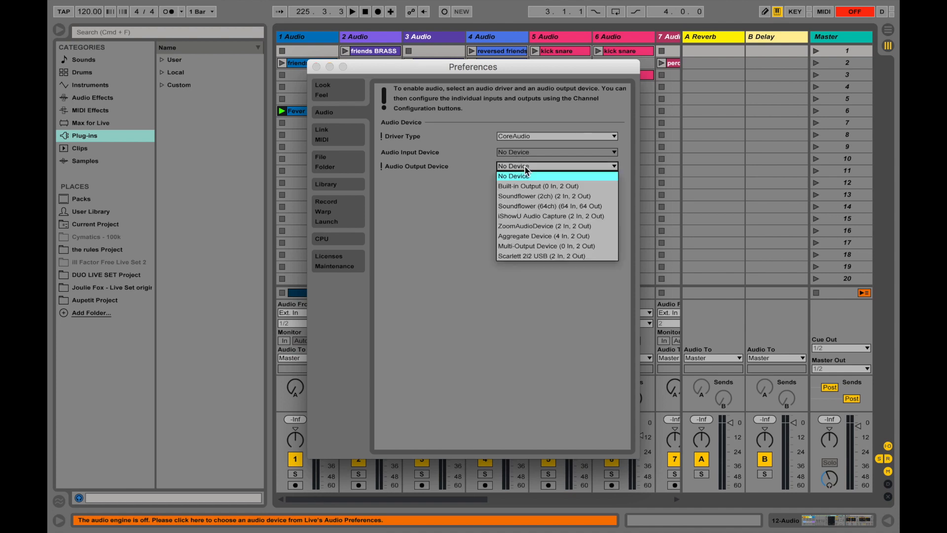
{"action": "left_click", "coordinate": [541, 246]}
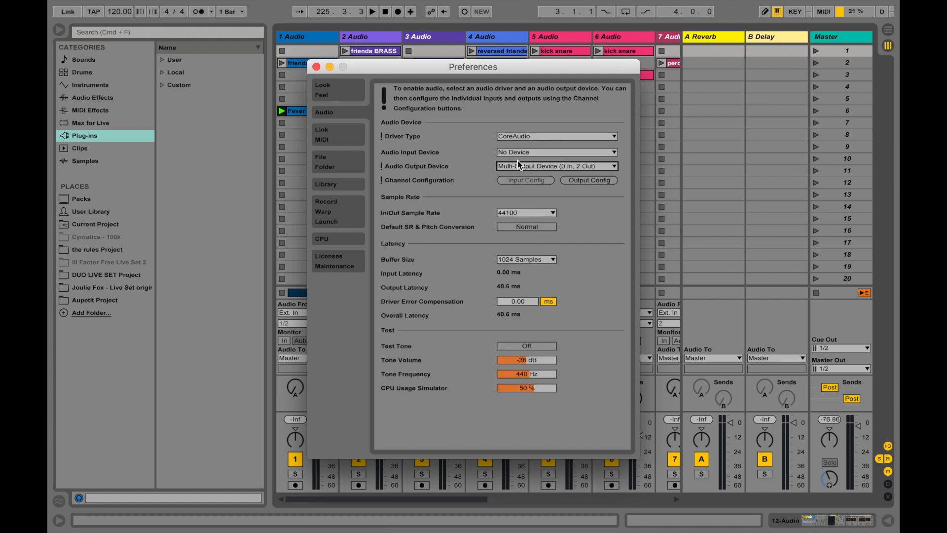
{"action": "left_click", "coordinate": [600, 155]}
Set the Mac's sound output device to Multi-Output Device and switch back to OBS Studio to check the desktop audio levels
{"action": "mouse_move", "coordinate": [736, 4]}
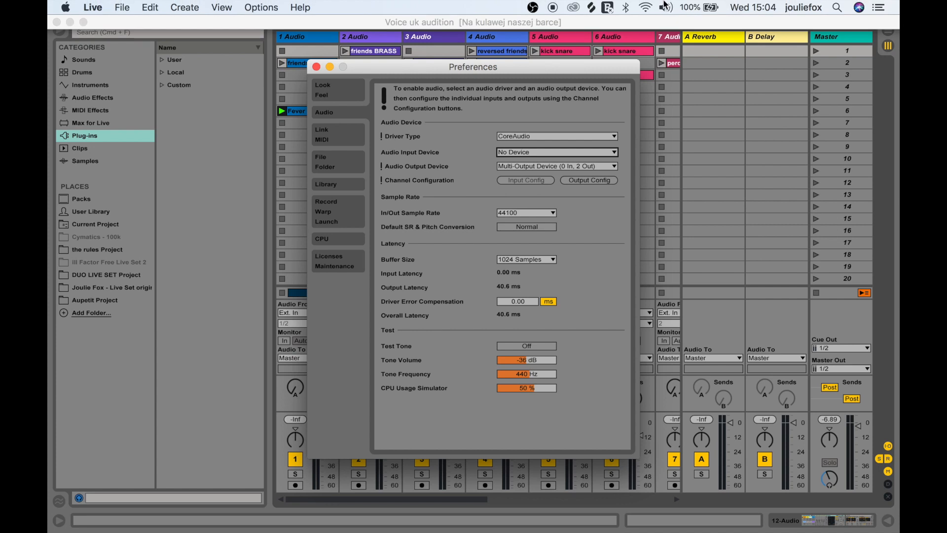
{"action": "left_click", "coordinate": [664, 9]}
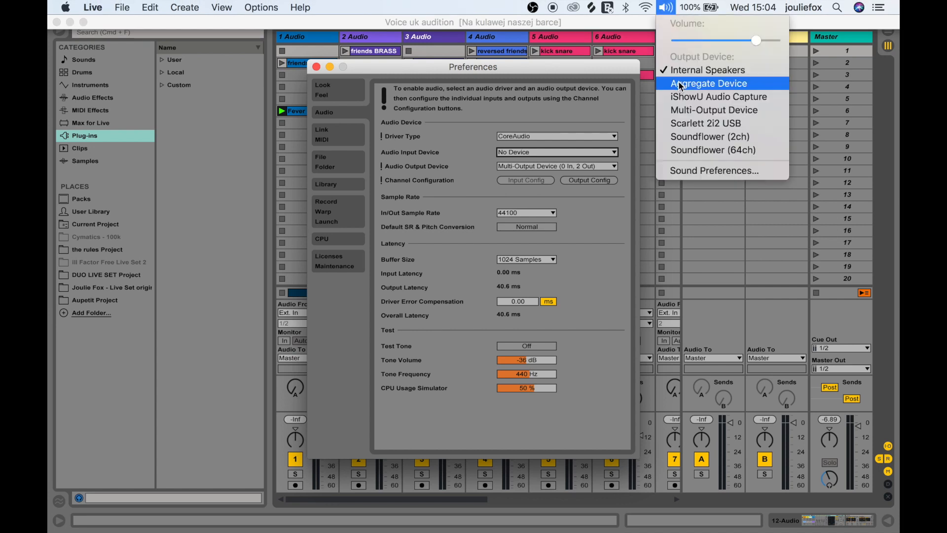
{"action": "left_click", "coordinate": [680, 113]}
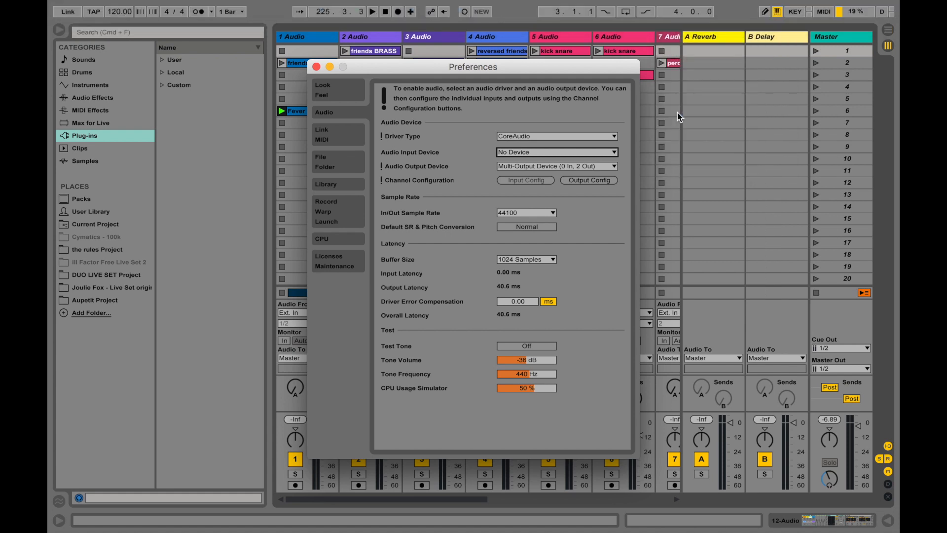
{"action": "mouse_move", "coordinate": [487, 530]}
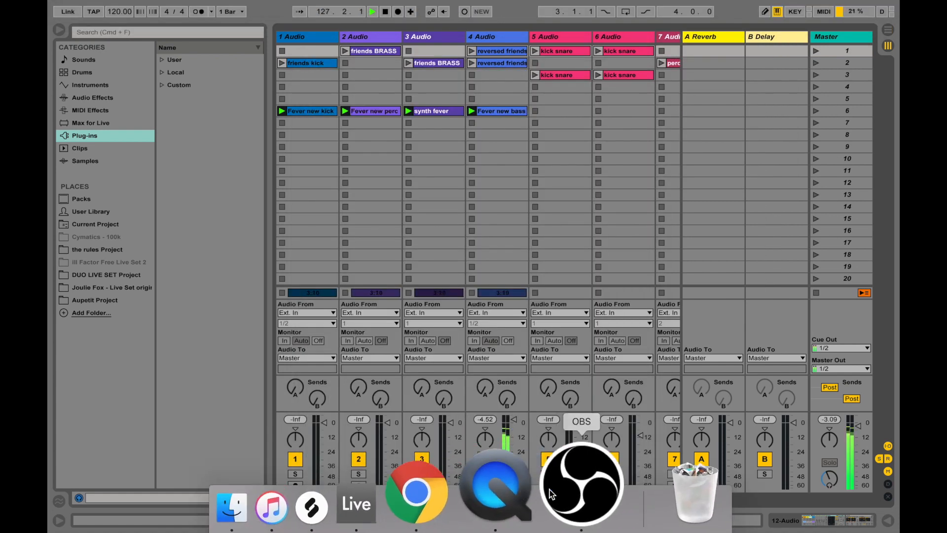
{"action": "left_click", "coordinate": [575, 499]}
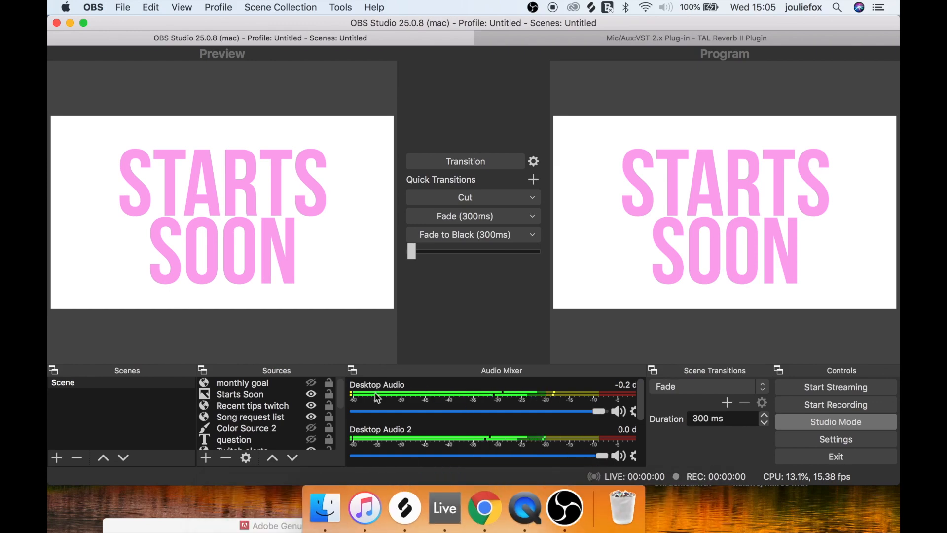